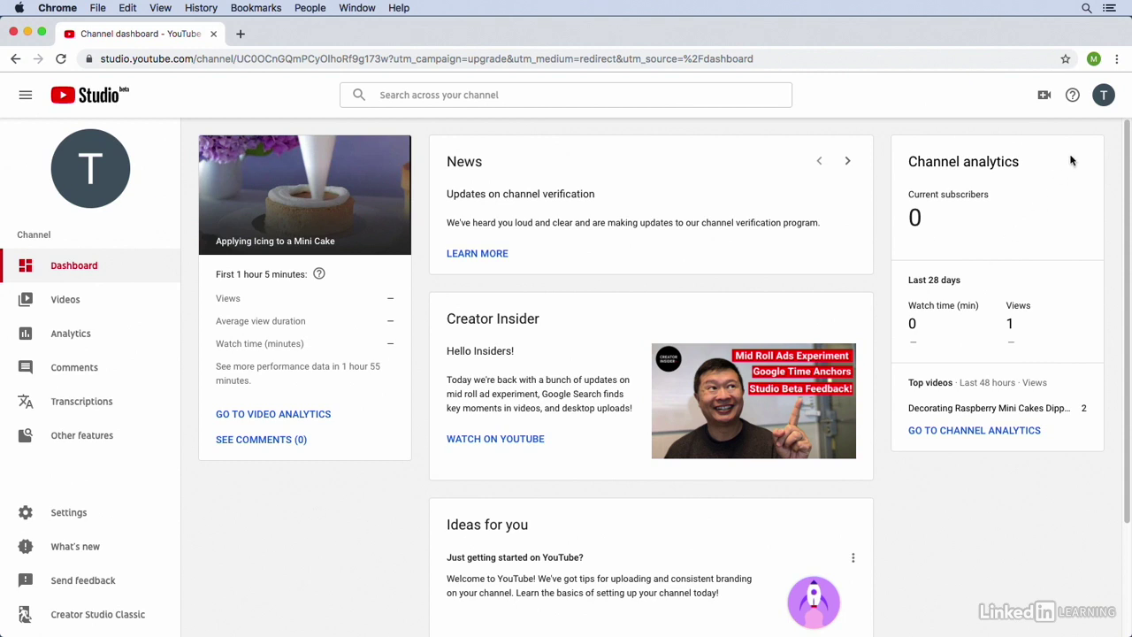
Open the account menu from the avatar at the top right of YouTube Studio.
left_click(1105, 97)
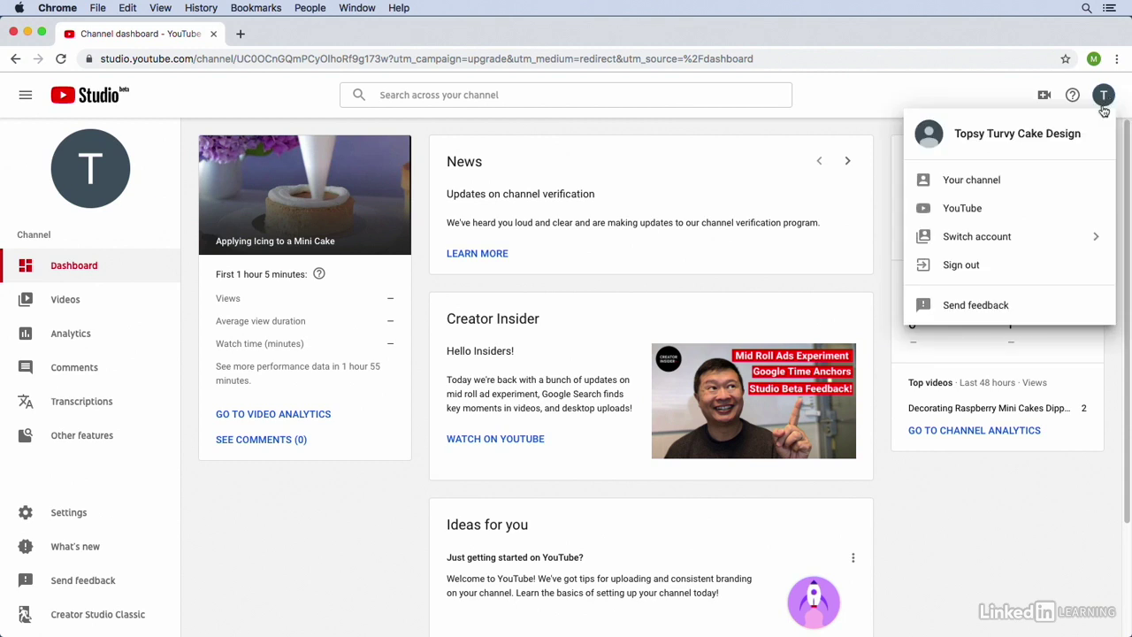
Go to the Topsy Turvy Cake Design channel page through Your channel.
left_click(1012, 191)
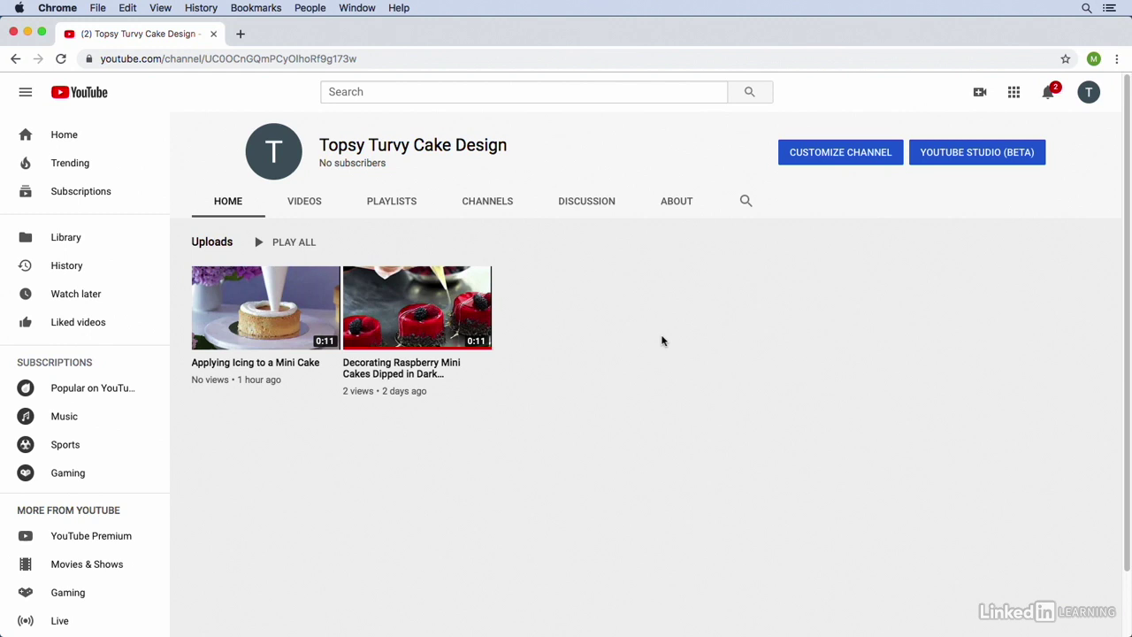
Customize the channel and upload Topsy-Turvy-YouTube_Channel-Art.jpg as channel art from the computer.
left_click(843, 159)
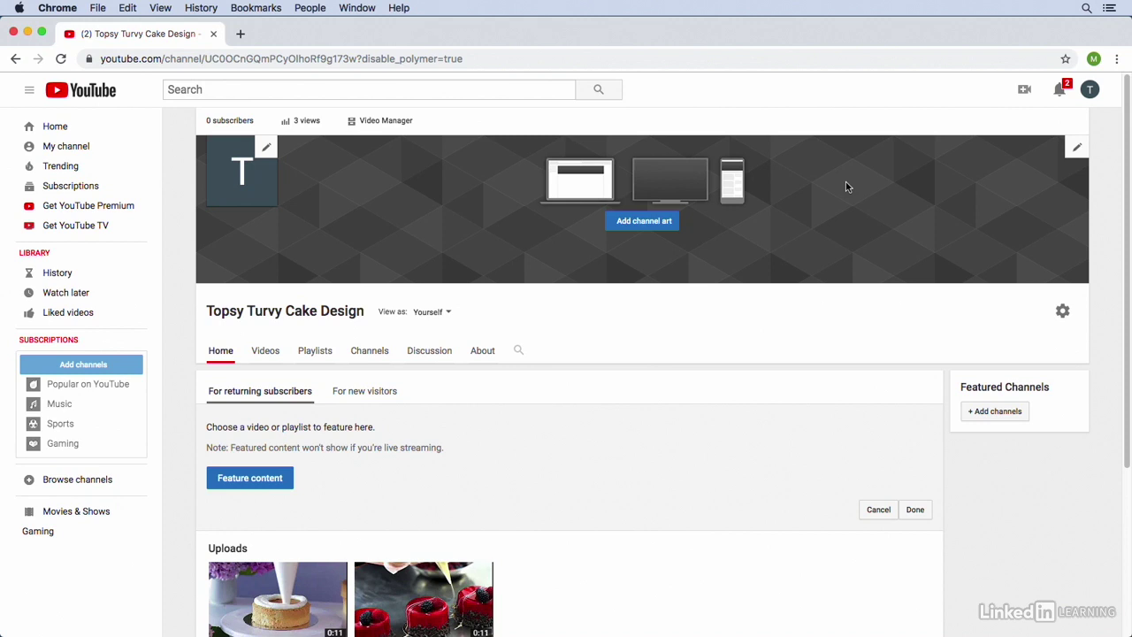
left_click(653, 229)
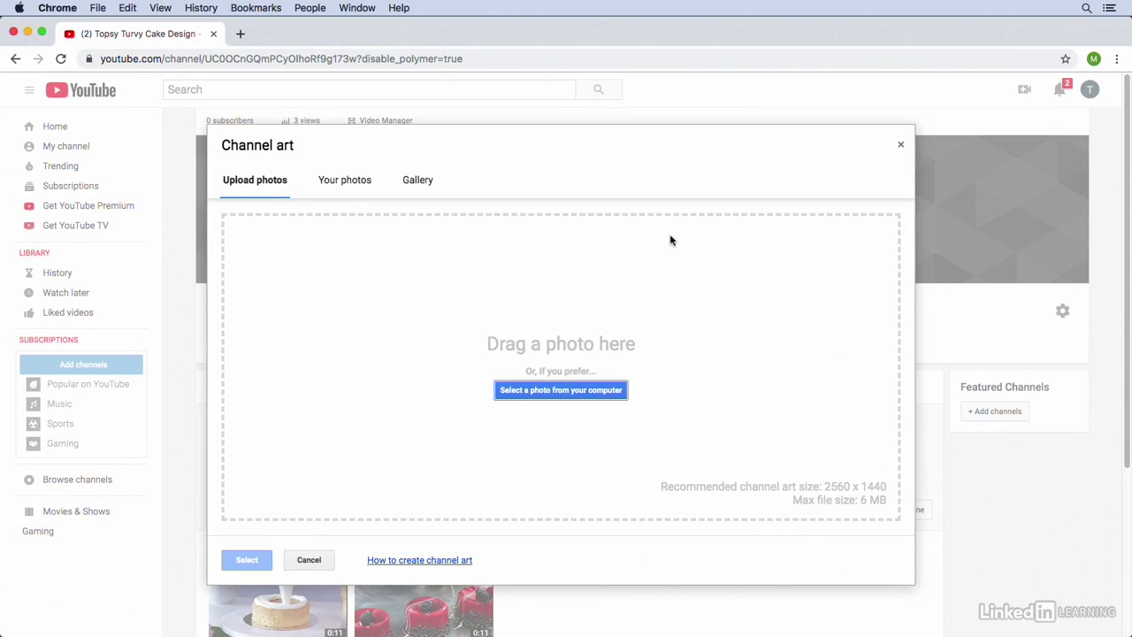
left_click(609, 394)
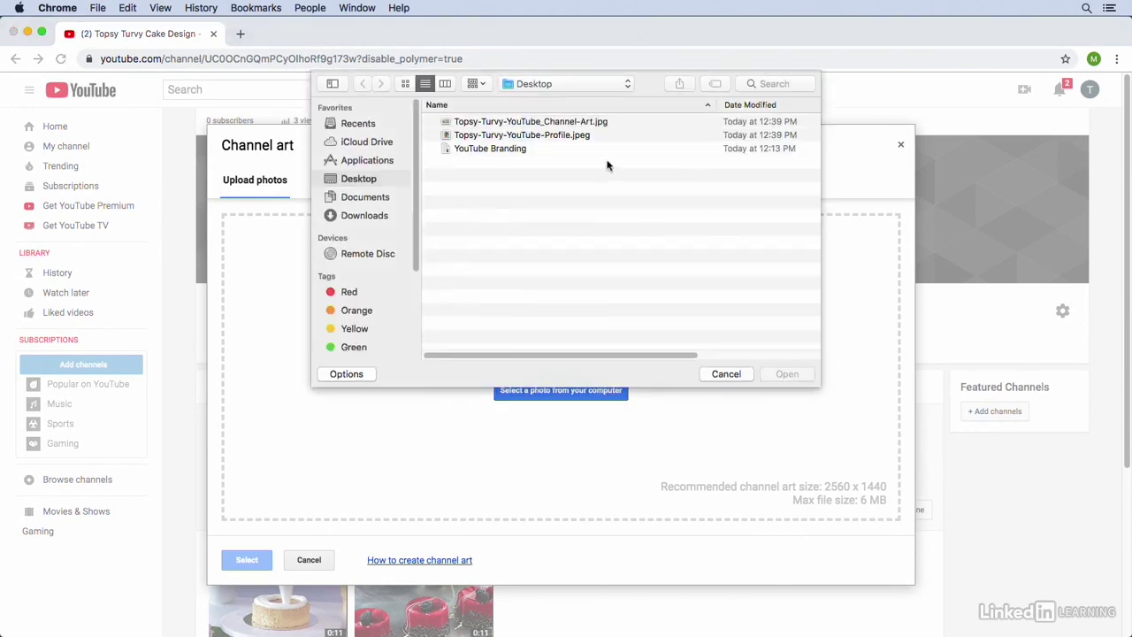
left_click(579, 123)
left_click(782, 371)
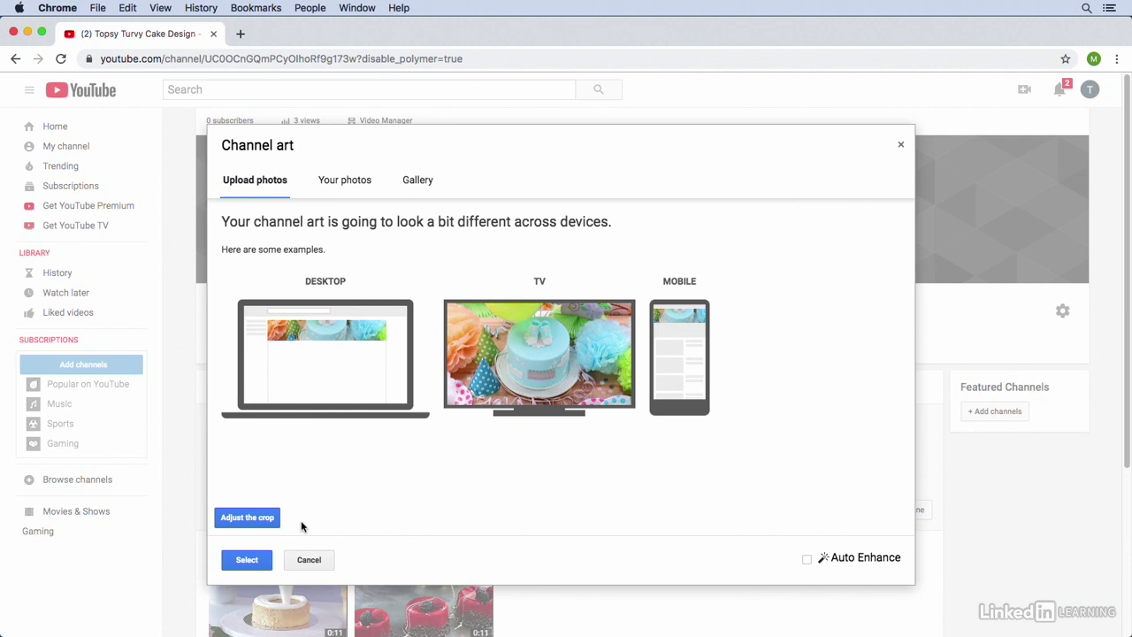
Select the uploaded cake picture in the Channel art dialog as the banner.
left_click(248, 559)
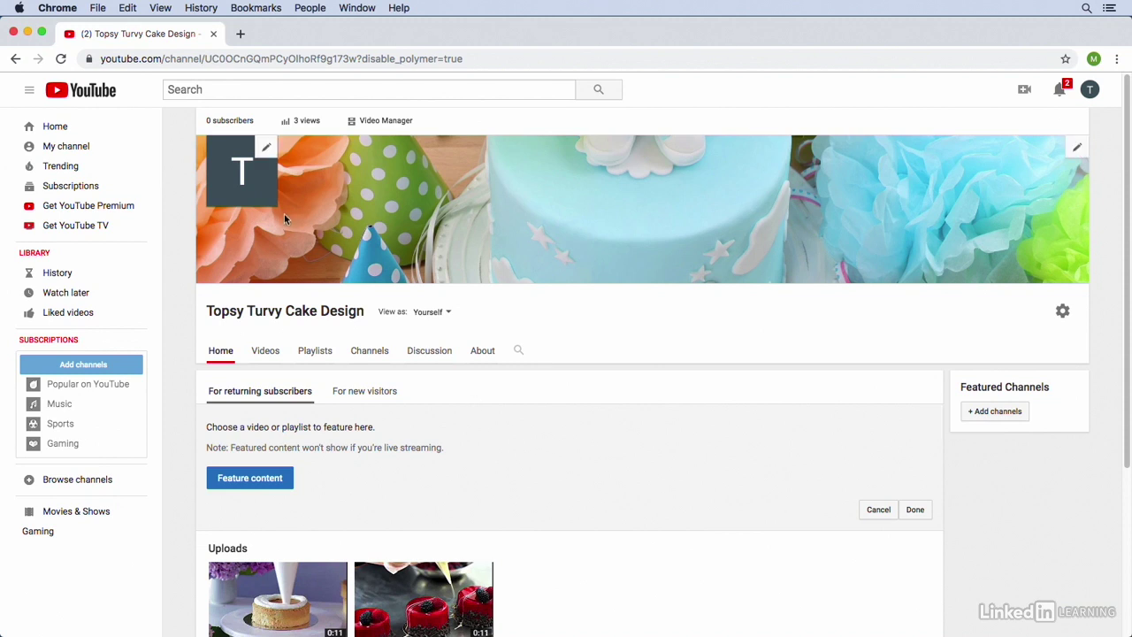
Edit the channel icon to reach the Google About me profile-photo picker.
left_click(269, 153)
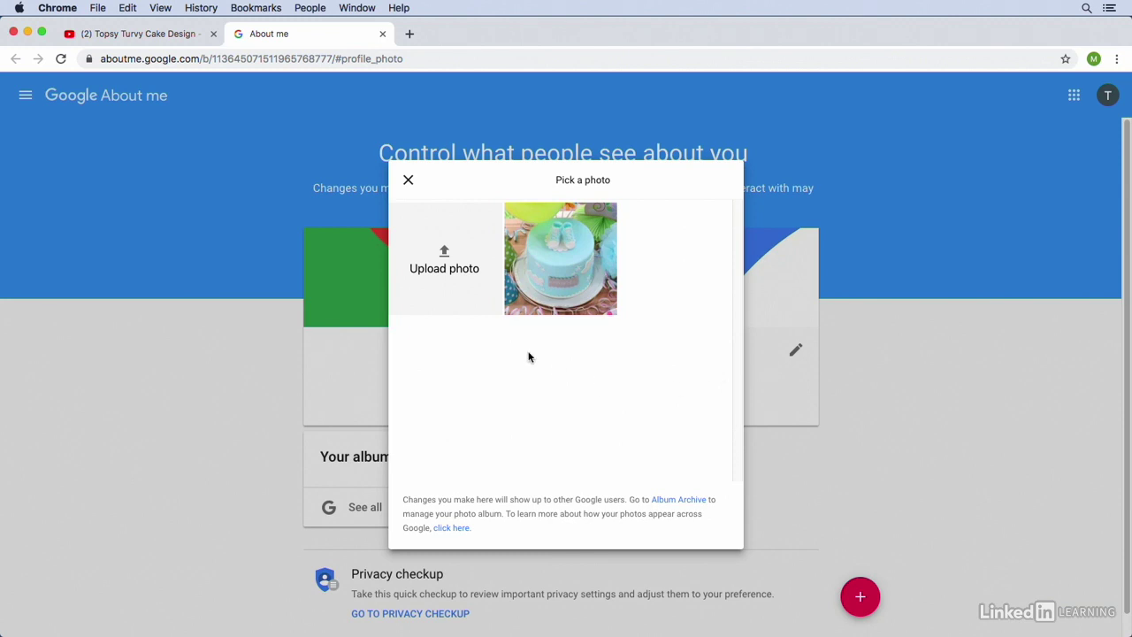
Upload Topsy-Turvy-YouTube-Profile.jpeg, crop slightly tighter around the cake pops, and save it.
left_click(445, 259)
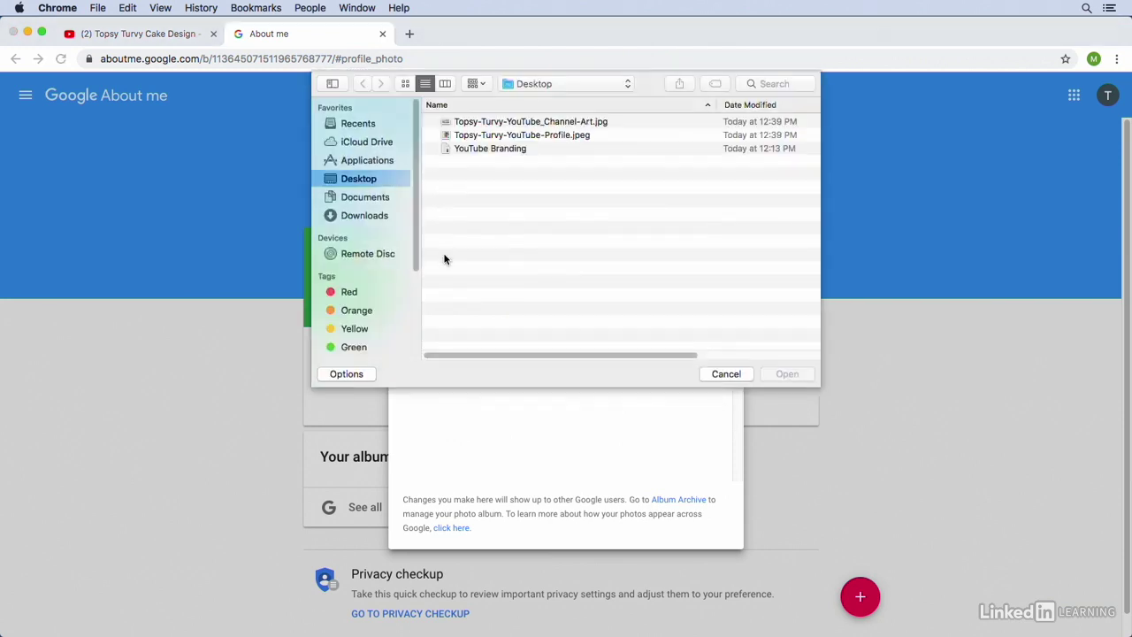
left_click(562, 137)
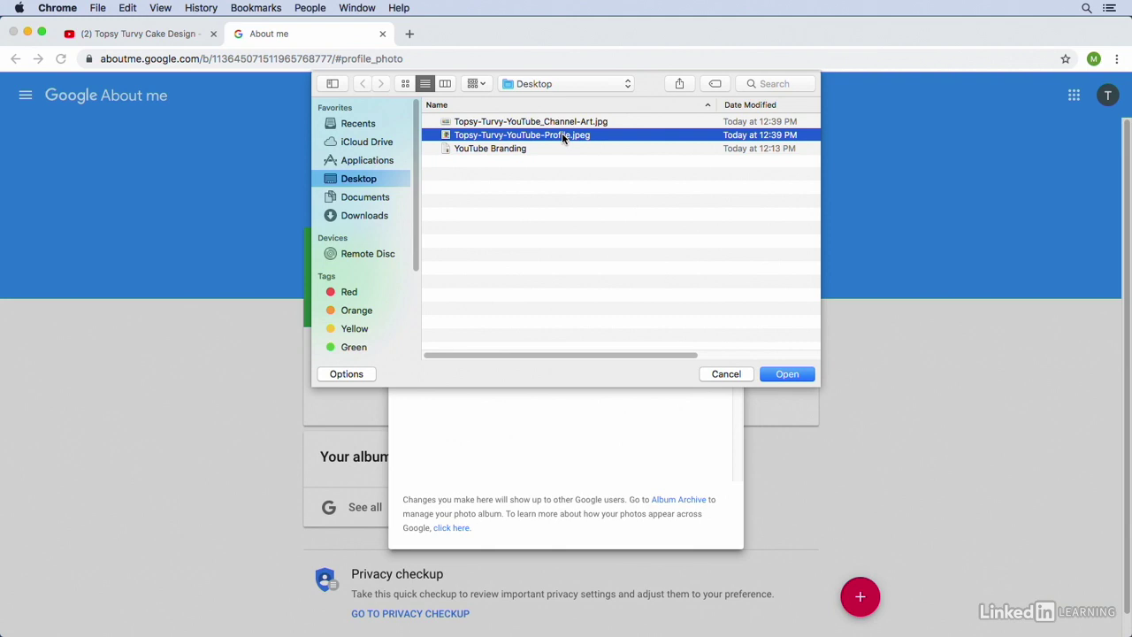
left_click(778, 374)
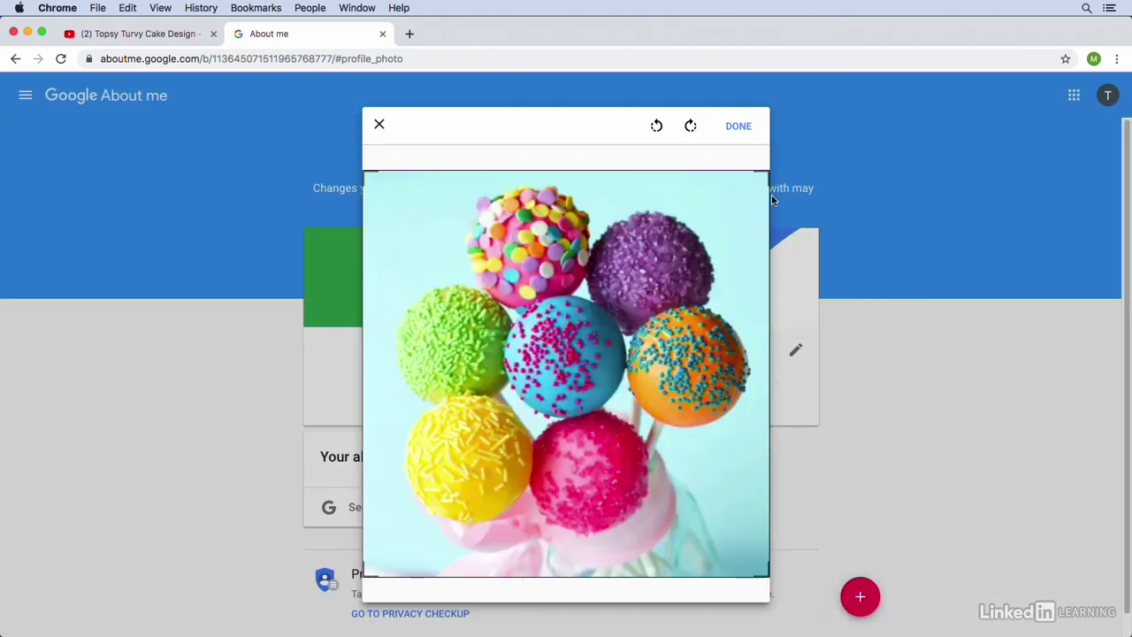
mouse_move(768, 175)
left_mouse_down()
mouse_move(730, 215)
mouse_move(770, 177)
left_mouse_up()
left_click(741, 129)
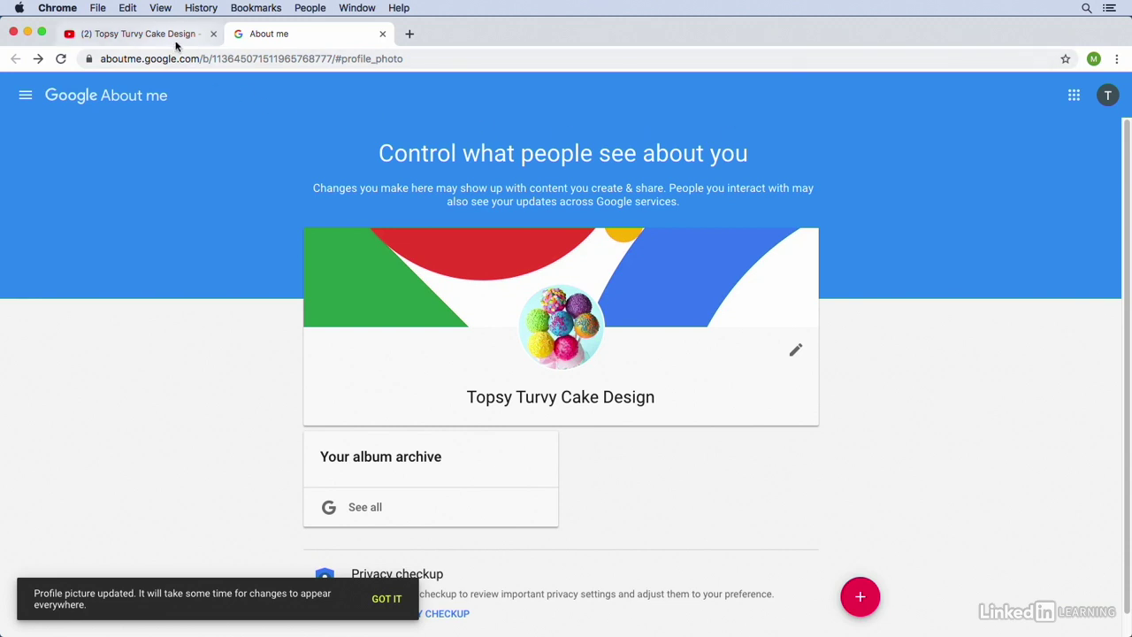
Reload the YouTube channel tab so the cake-pops icon appears beside the banner.
left_click(137, 33)
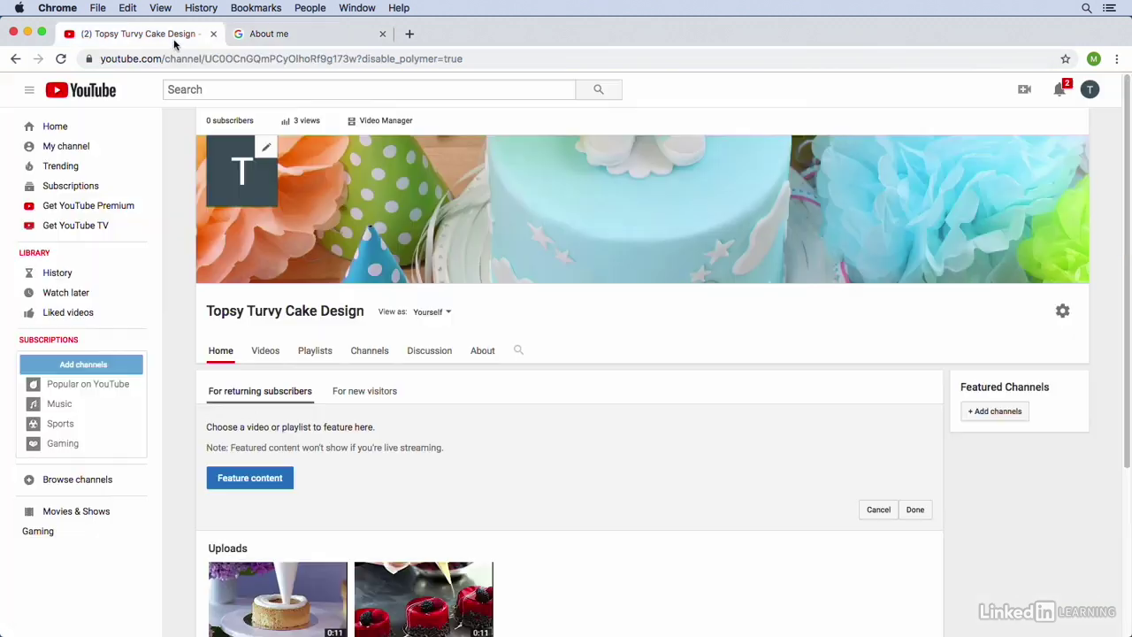
left_click(60, 58)
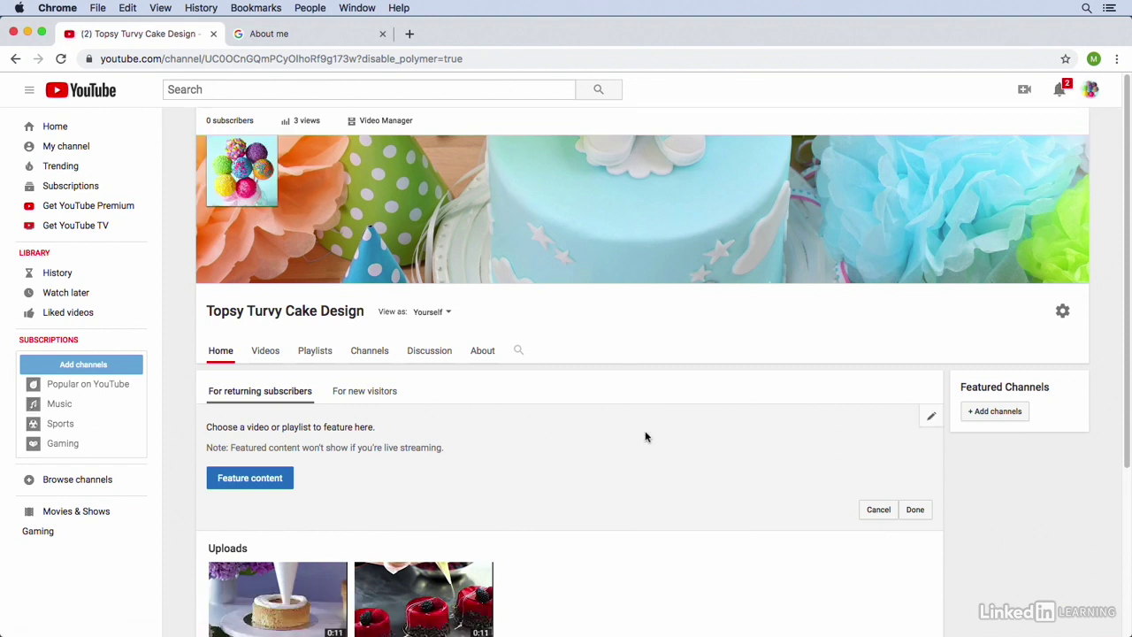
mouse_move(250, 179)
Open the channel's About tab and add a new empty channel description.
left_click(483, 351)
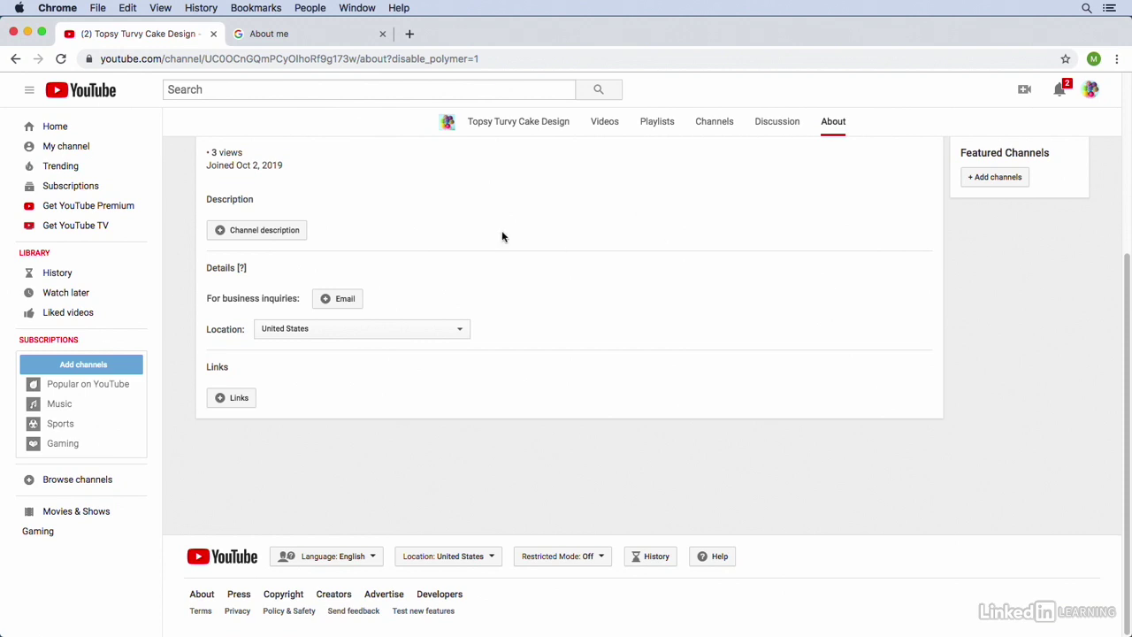
left_click(283, 232)
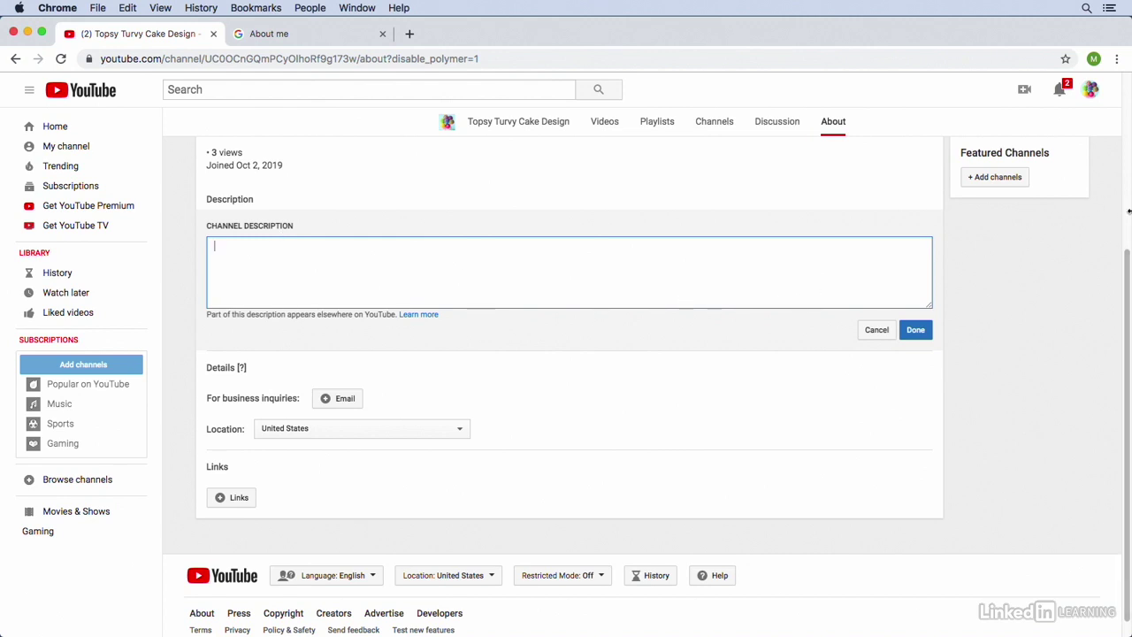
Narrow Chrome, open the desktop YouTube Branding notes, and copy their About paragraph.
left_click_drag(1129, 214, 1019, 217)
left_click(1087, 199)
double_click(1088, 199)
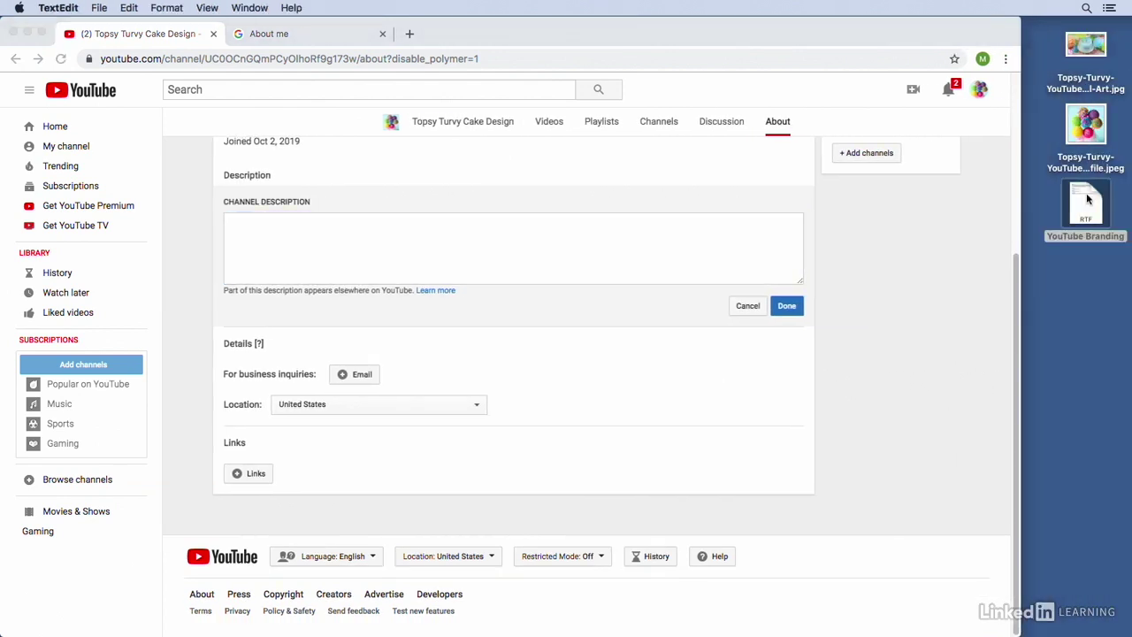
left_click_drag(473, 45, 1058, 214)
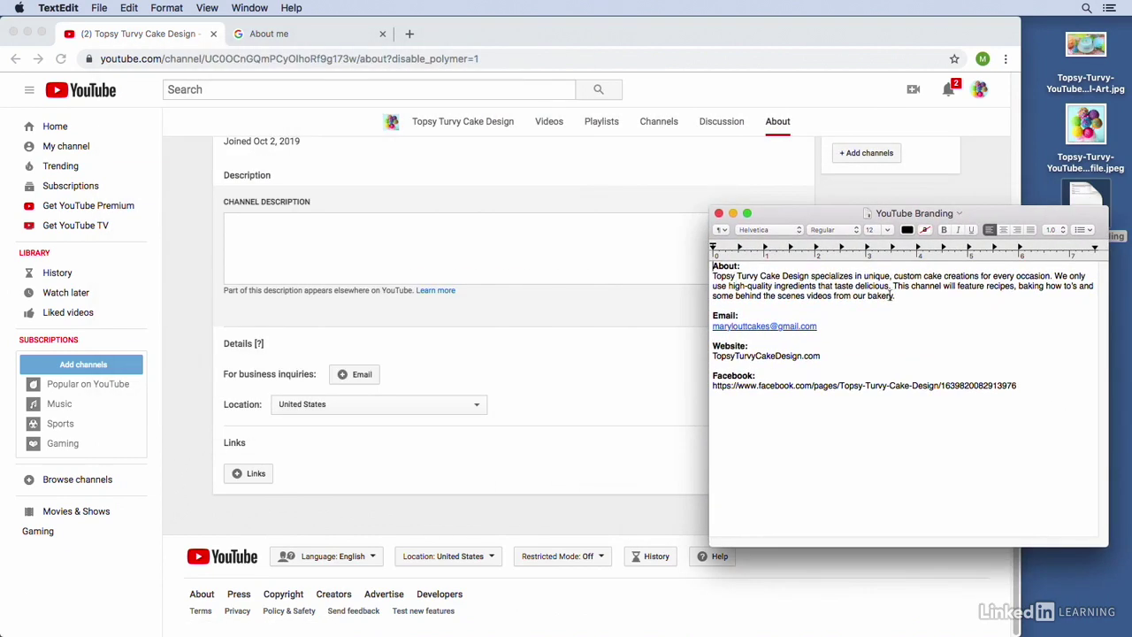
left_click_drag(896, 297, 713, 278)
right_click(730, 285)
left_click(751, 338)
Paste the copied cakes-and-recipes paragraph into the Description box, save it, and expand it to review.
left_click(445, 204)
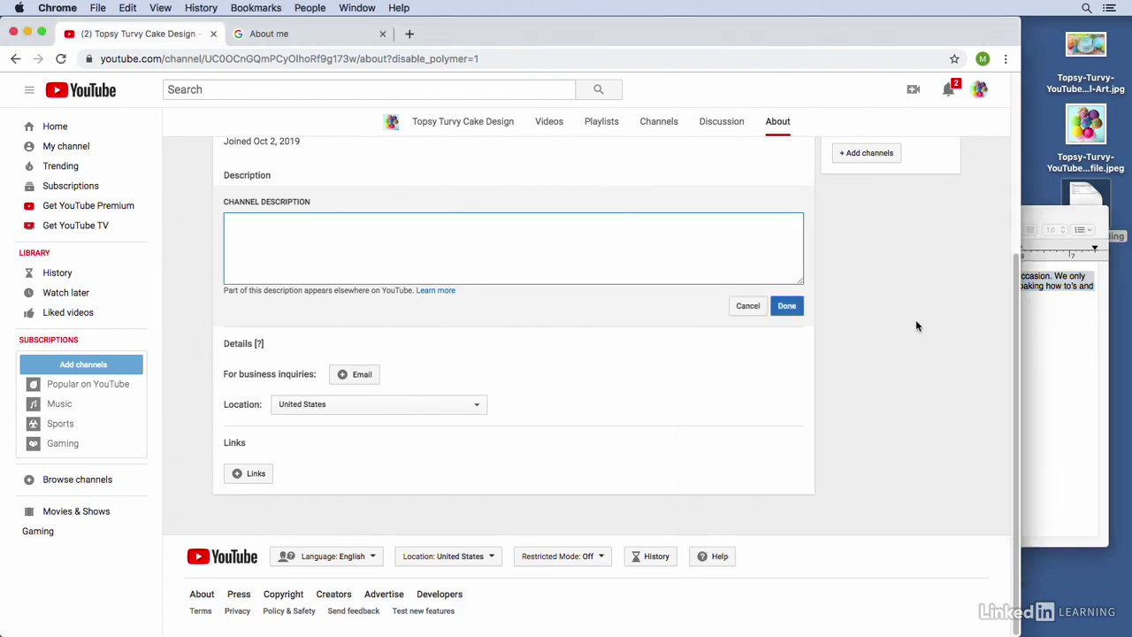
right_click(640, 236)
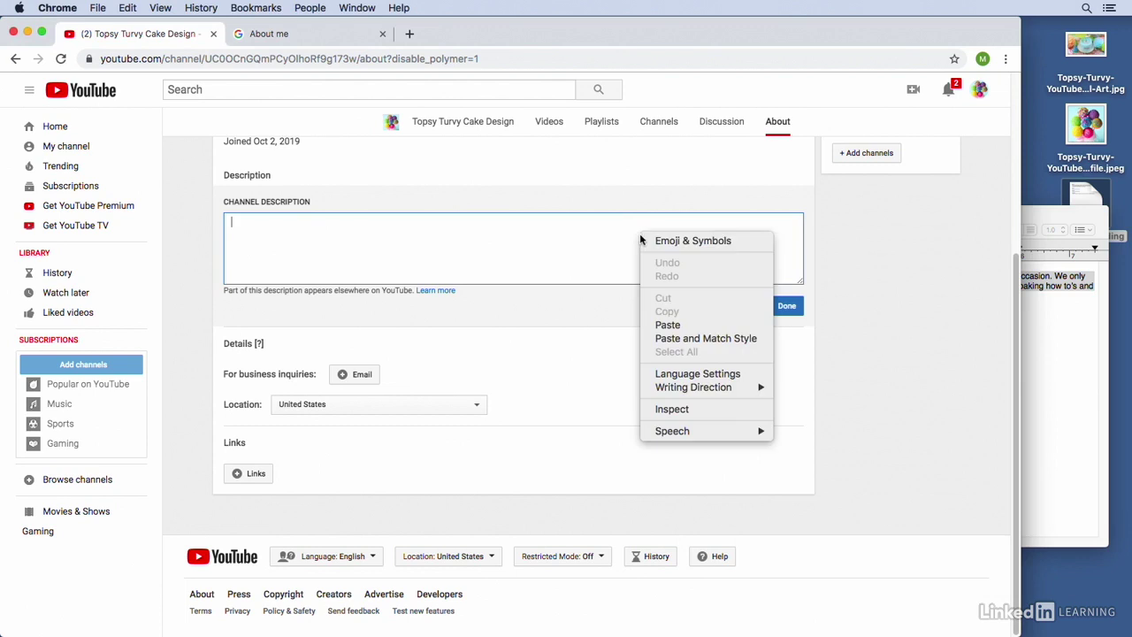
left_click(667, 325)
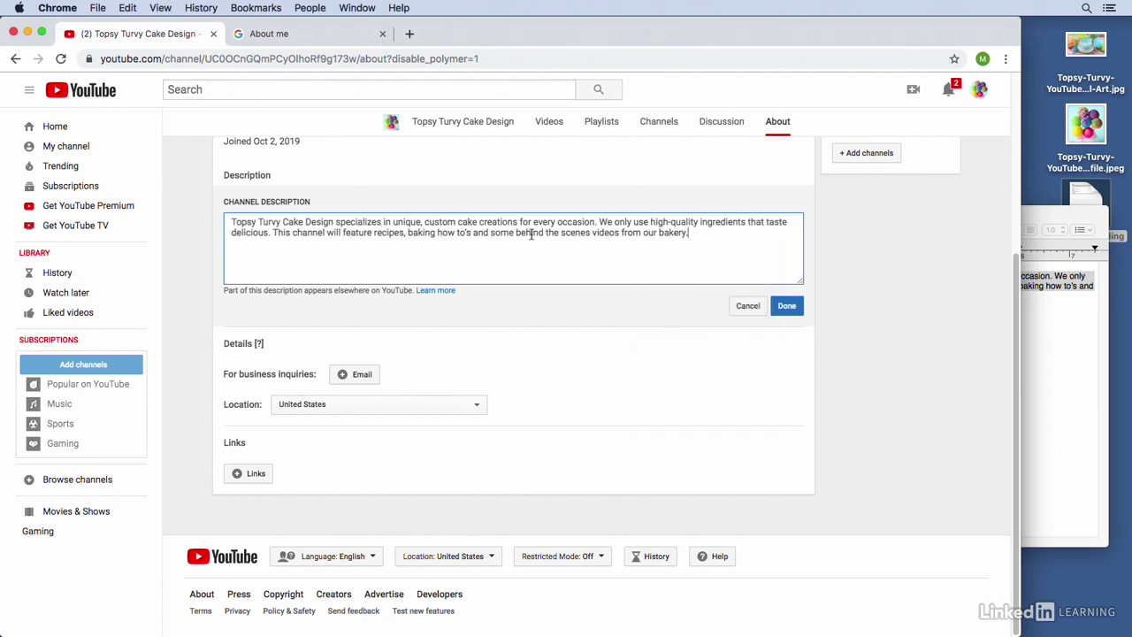
left_click(784, 307)
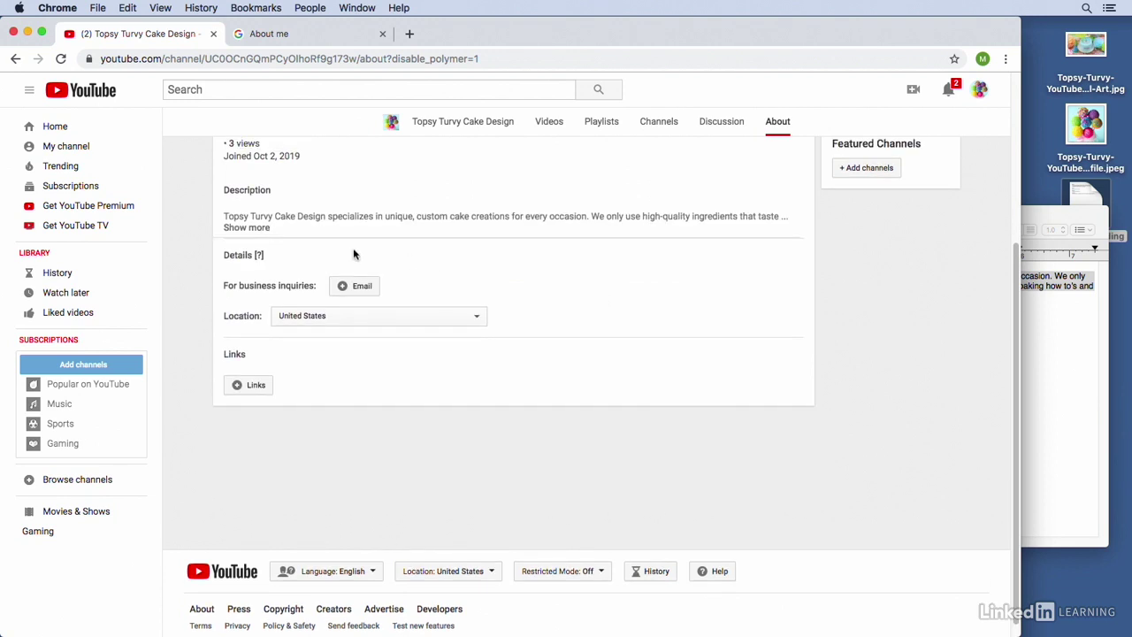
left_click(247, 228)
scroll(862, 411, "up", 3)
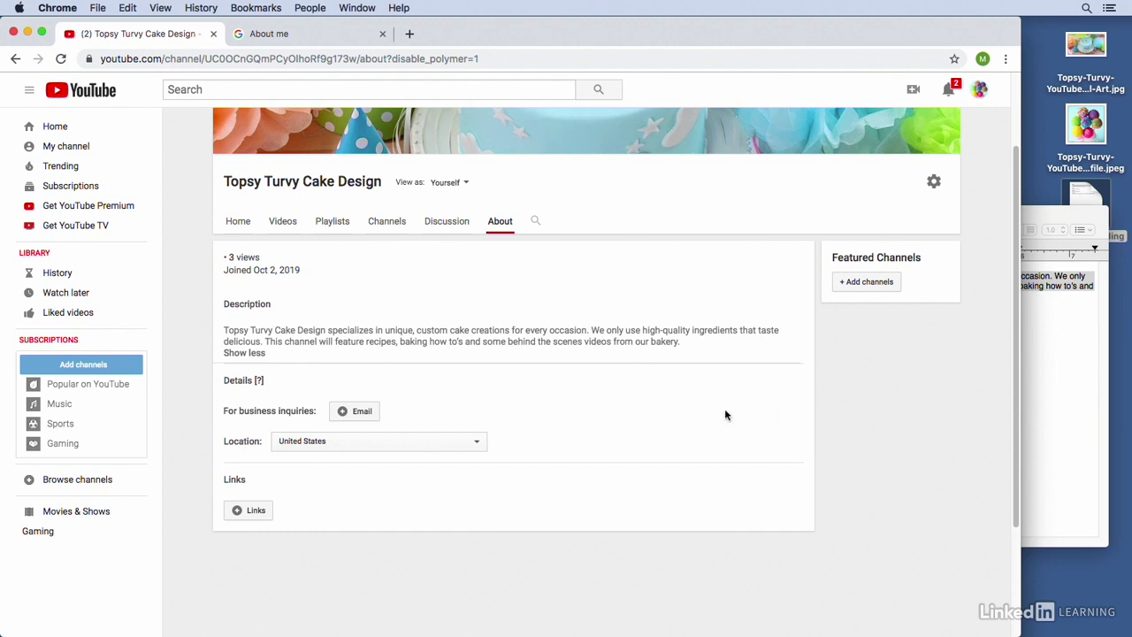
Copy the business email from the branding notes and save it as the channel's business inquiries email.
left_click(372, 415)
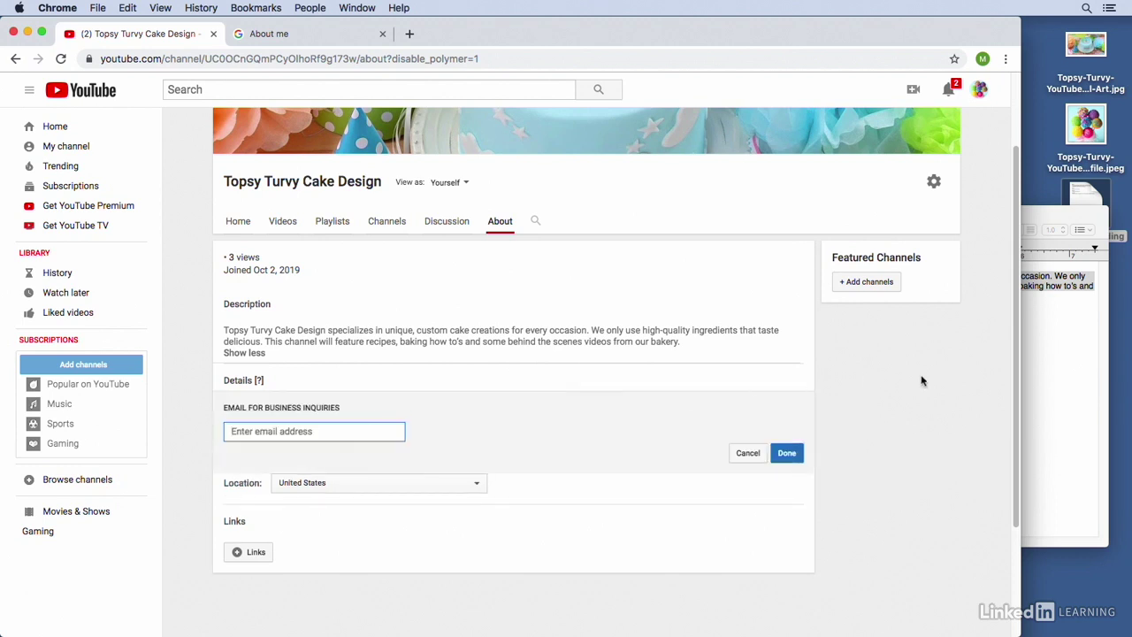
left_click(1032, 375)
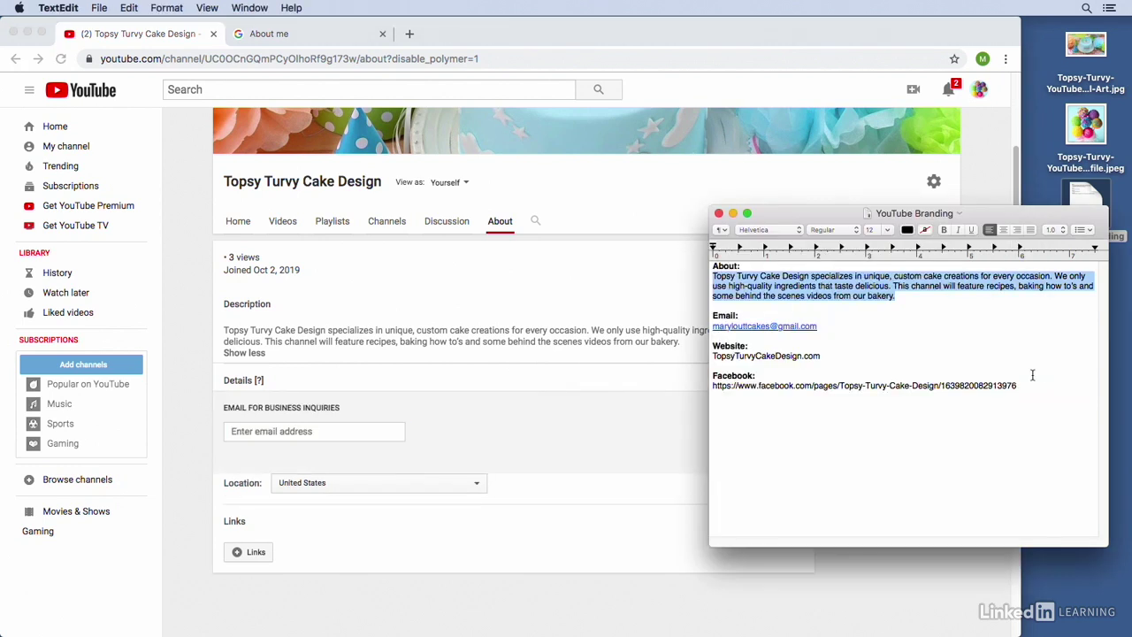
triple_click(823, 328)
key("shift+Left")
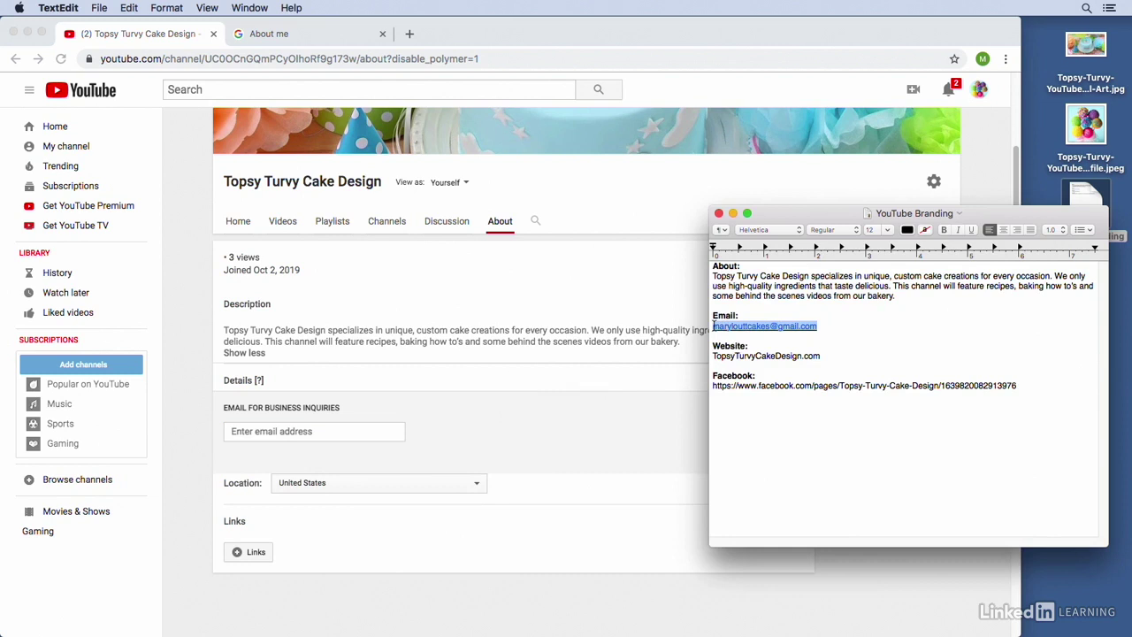
right_click(764, 323)
left_click(823, 446)
left_click(379, 431)
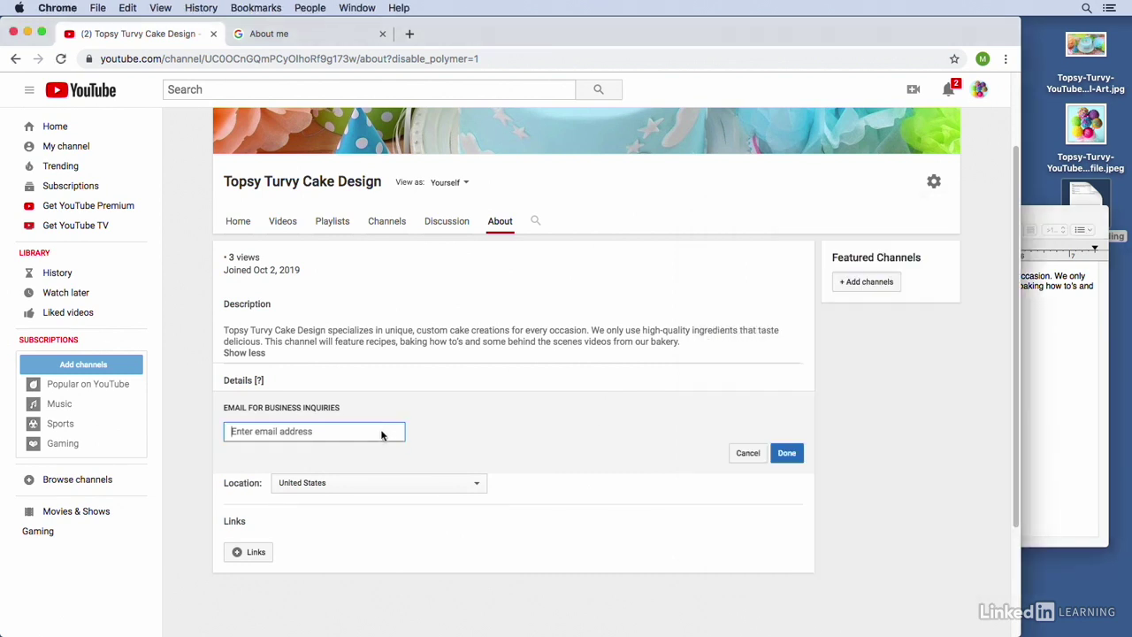
right_click(363, 427)
left_click(393, 514)
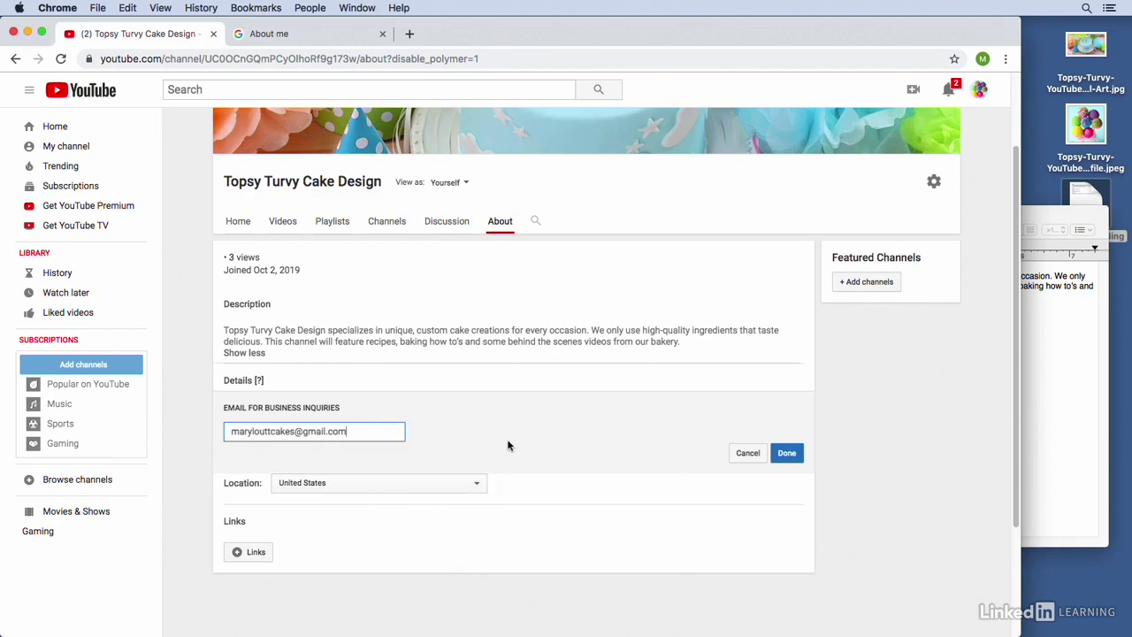
left_click(797, 455)
scroll(797, 467, "down", 3)
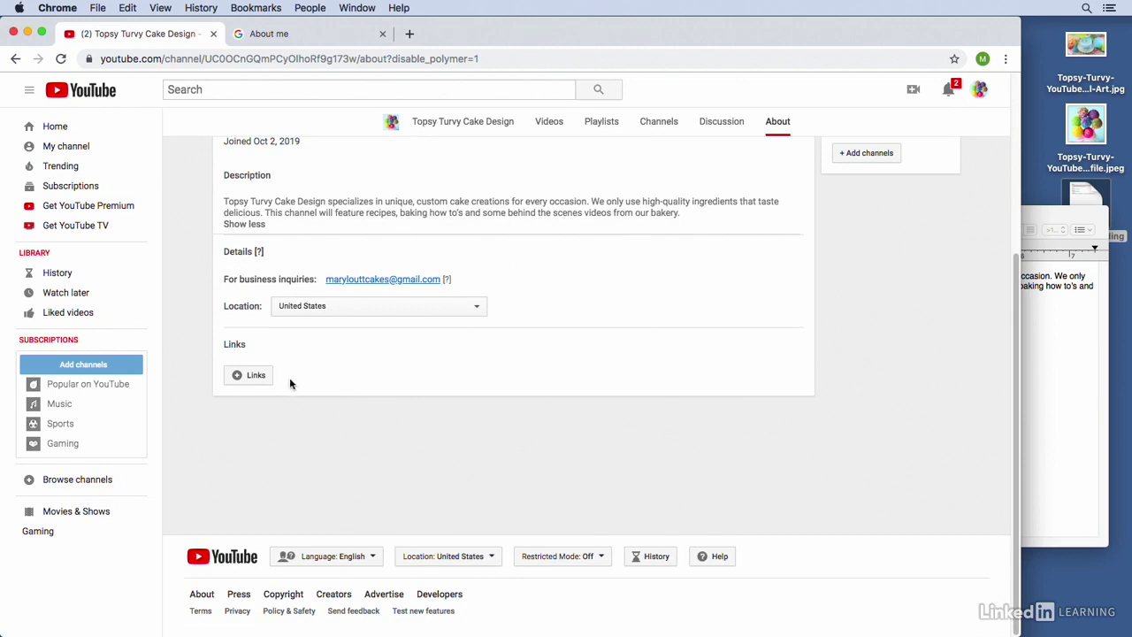
In the links editor, add a new custom link titled 'TopsyTurvy Website'.
left_click(256, 376)
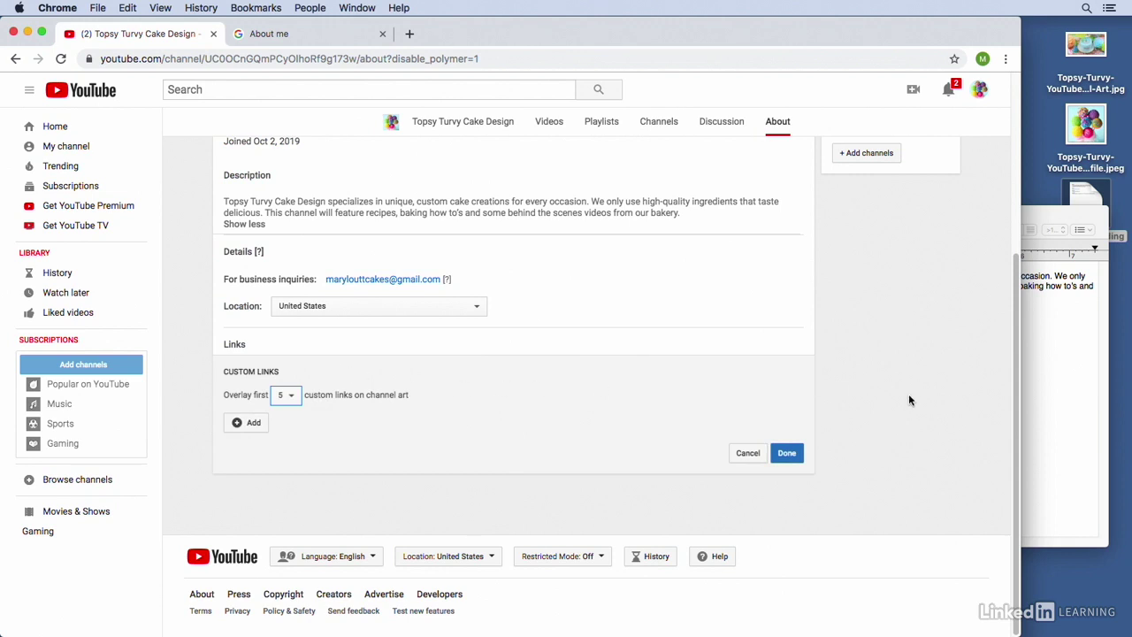
scroll(908, 401, "up", 3)
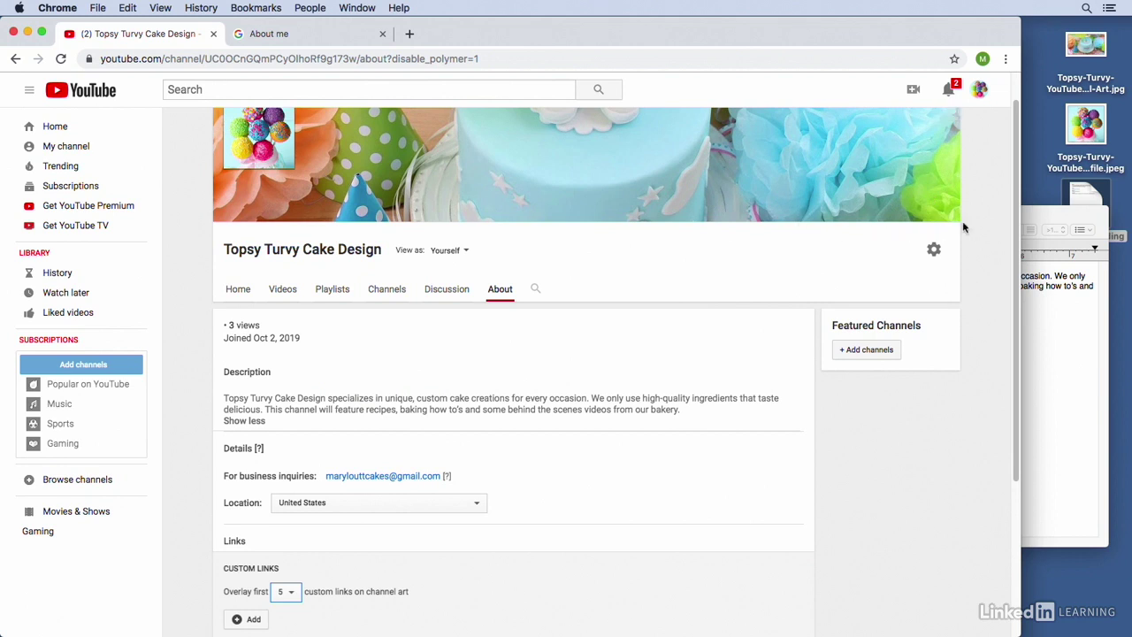
scroll(801, 452, "down", 2)
scroll(801, 452, "down", 1)
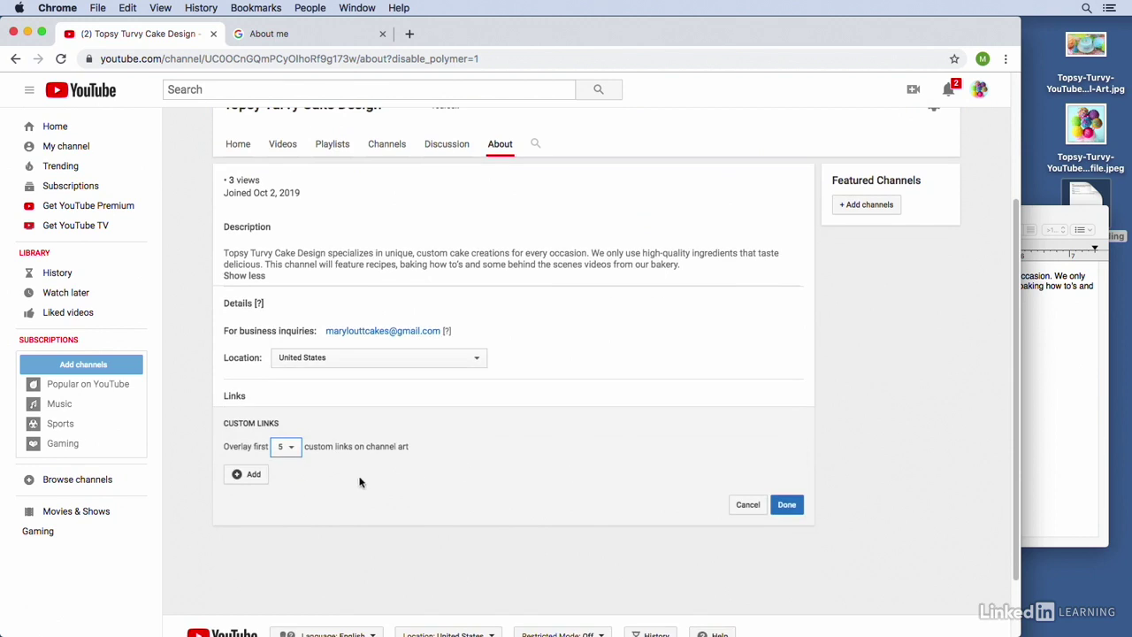
left_click(256, 475)
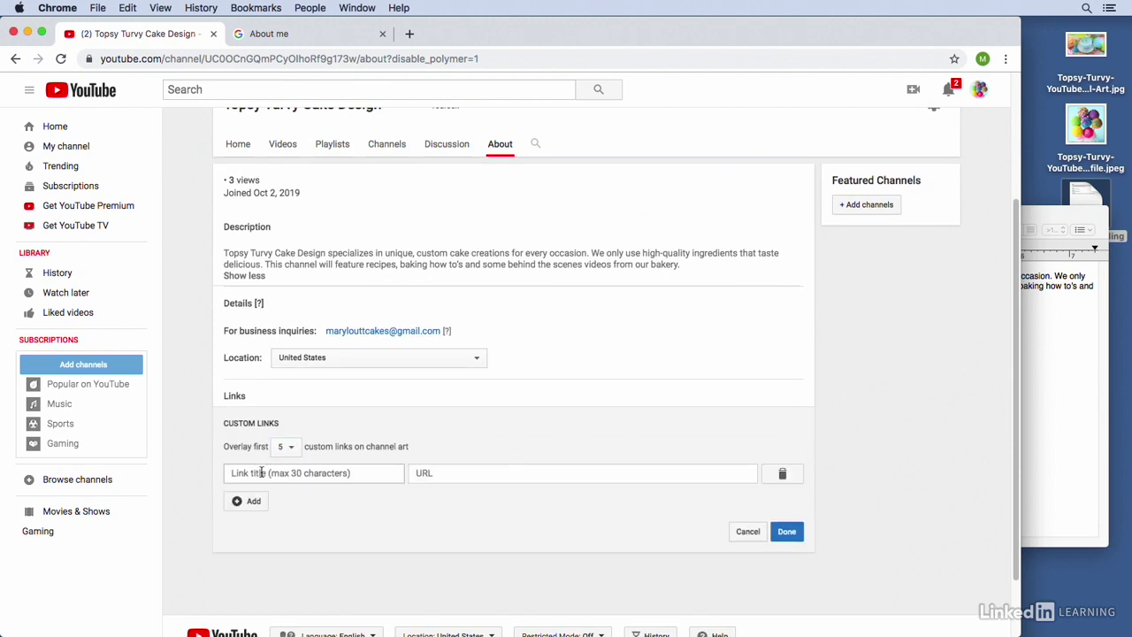
left_click(320, 473)
type("Topsy")
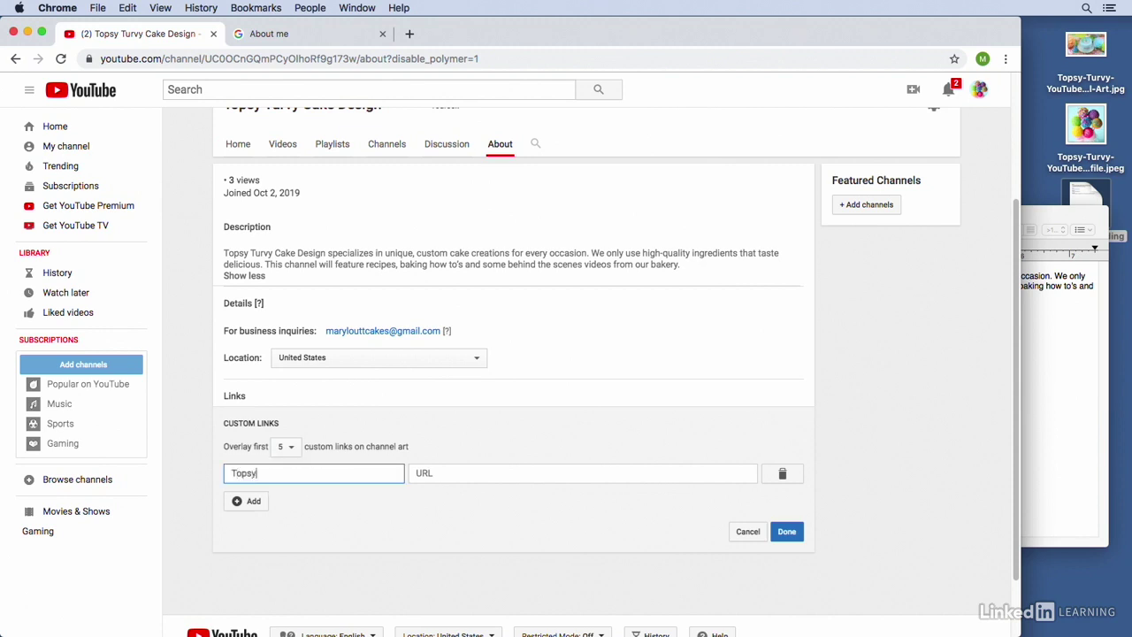
type("Turvy Website")
key("Tab")
Copy TopsyTurvyCakeDesign.com from the branding notes and paste it as that link's URL.
left_click(1059, 406)
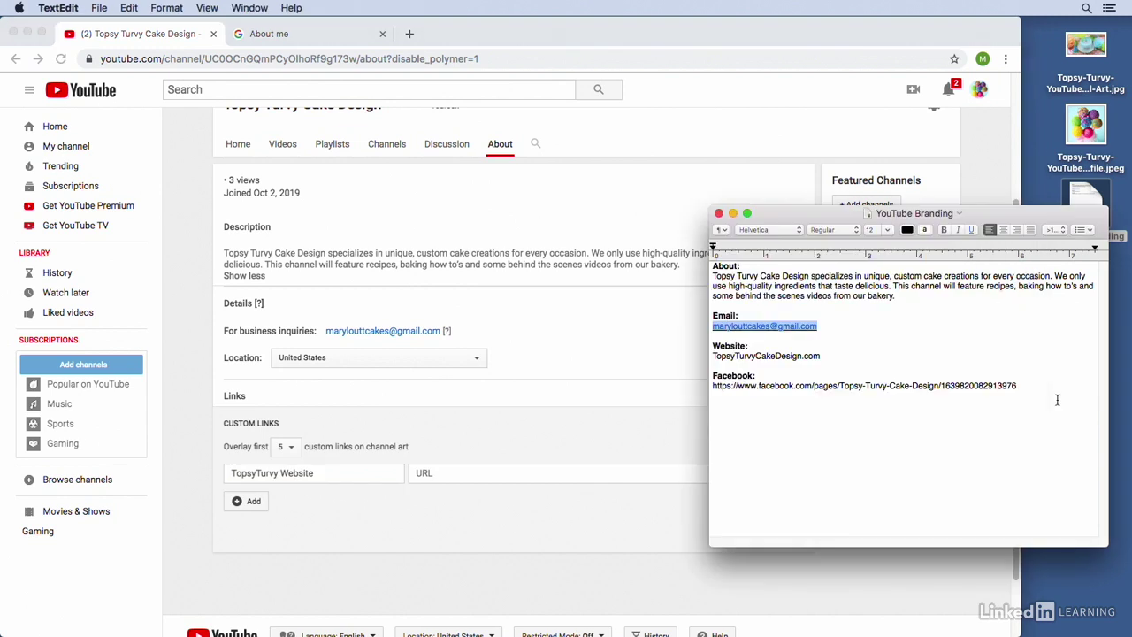
left_click_drag(822, 357, 713, 356)
right_click(737, 355)
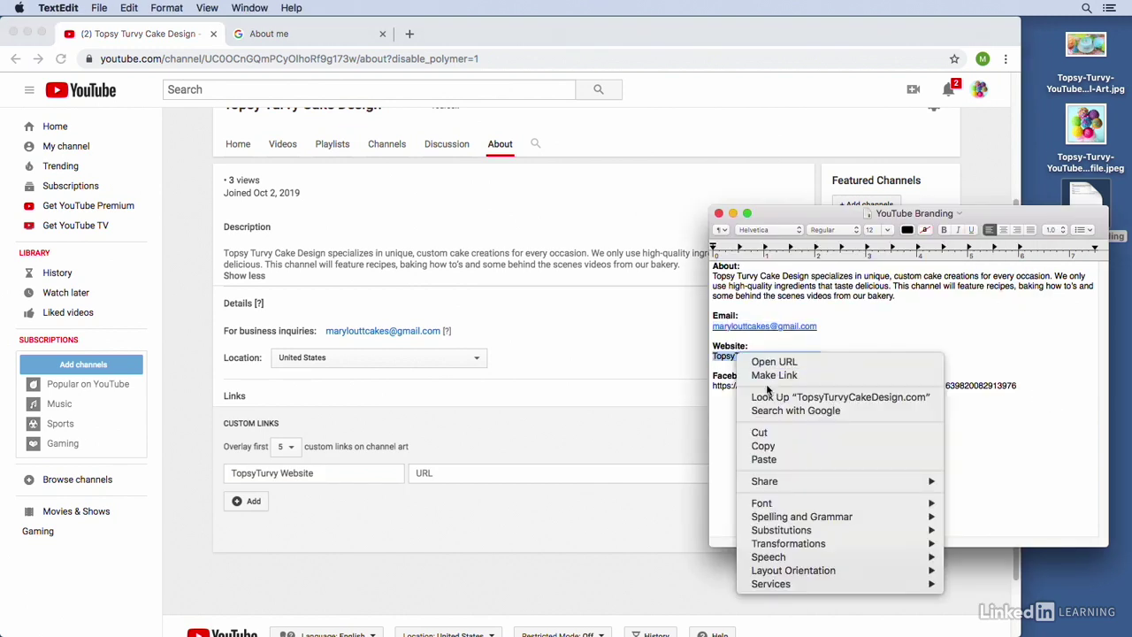
left_click(781, 444)
left_click(438, 473)
right_click(439, 473)
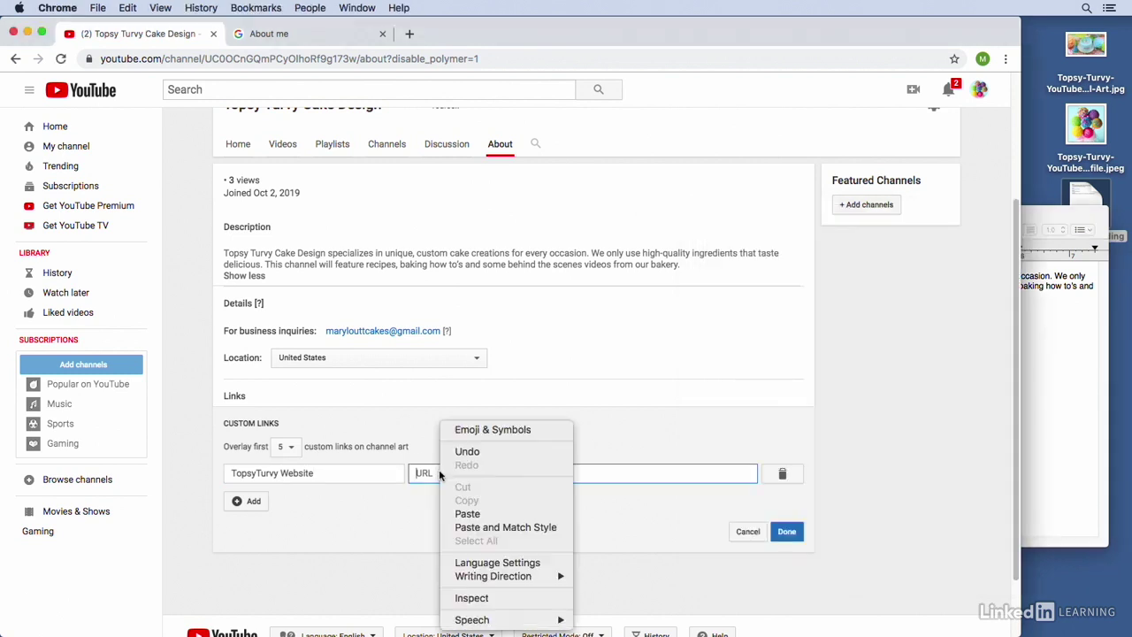
left_click(469, 512)
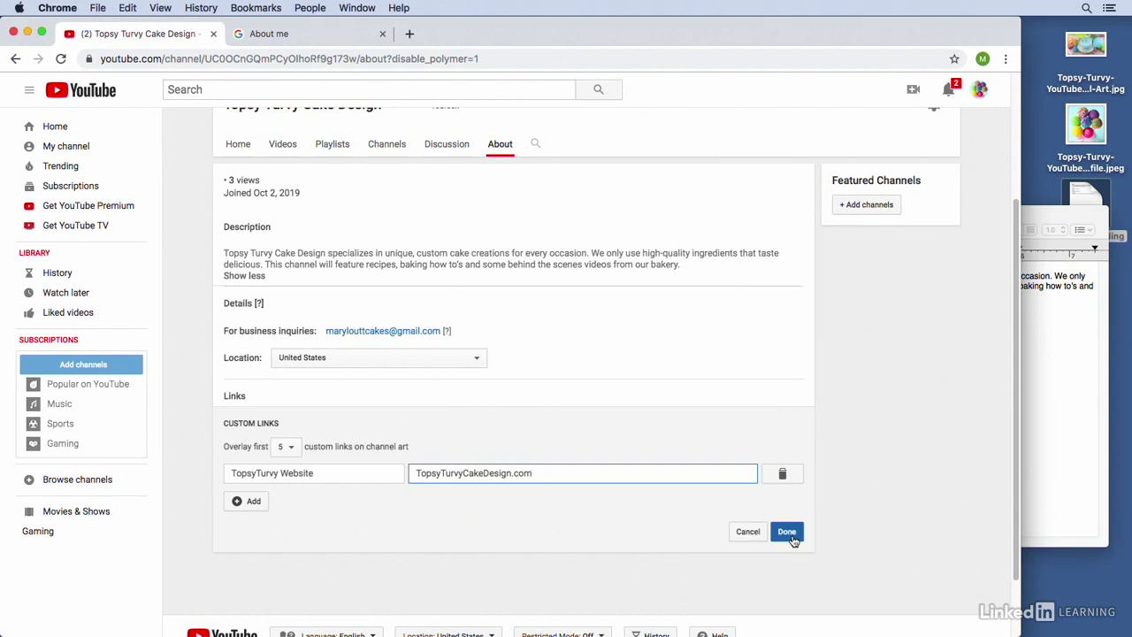
Add a 'Facebook' link with the Topsy-Turvy-Cake-Design page URL from the notes, then save both links.
left_click(247, 502)
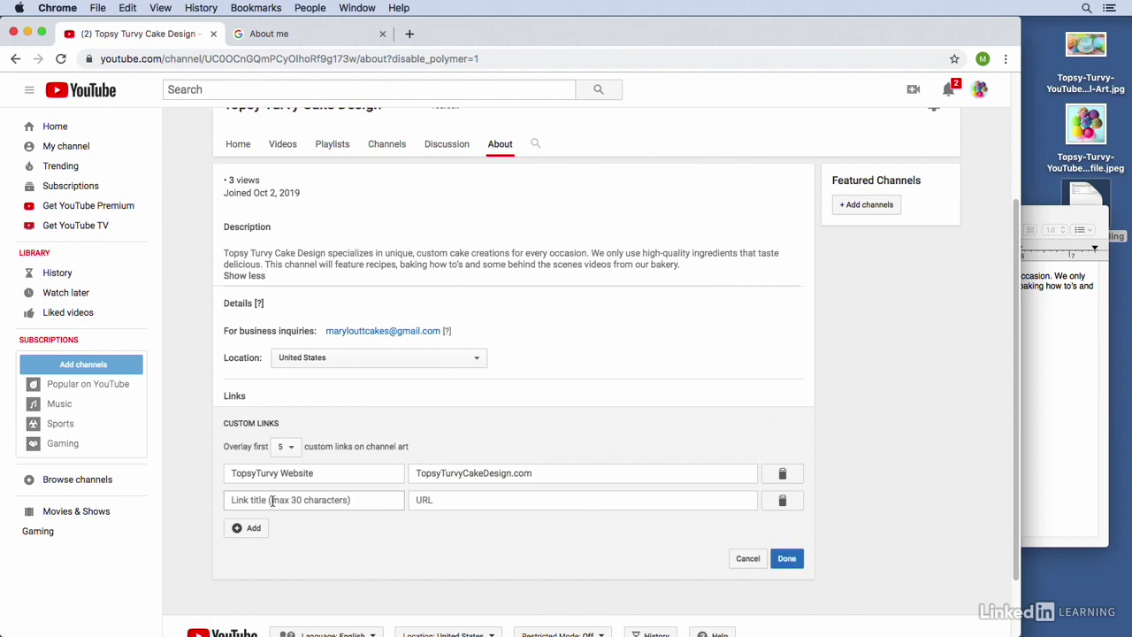
left_click(272, 500)
type("Face")
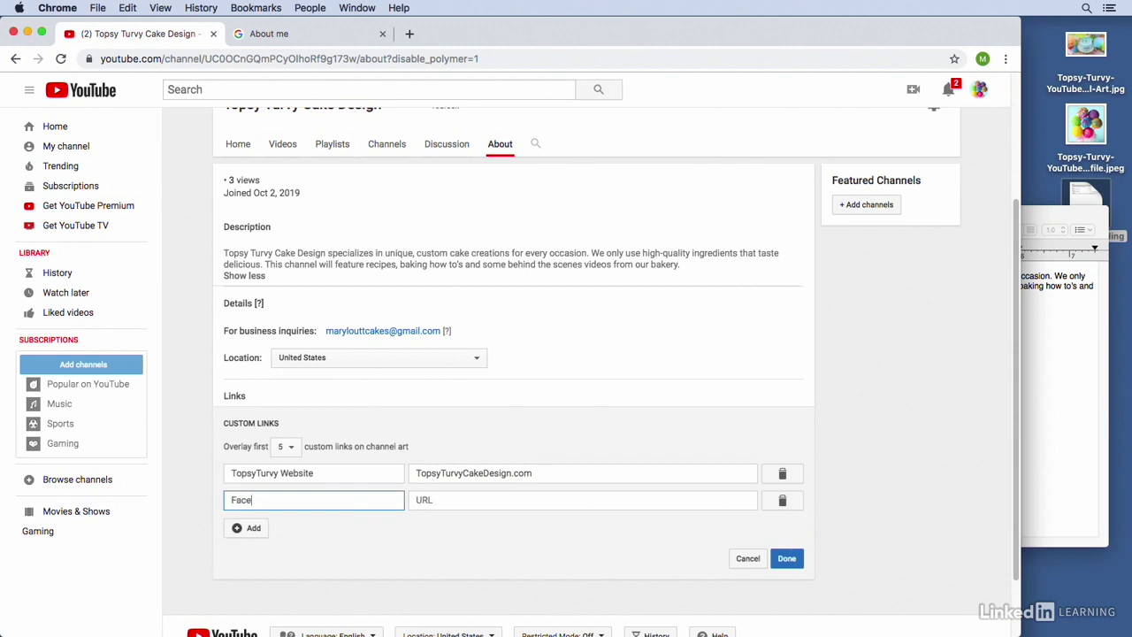
type("book")
left_click(1033, 376)
left_click_drag(1023, 386, 710, 389)
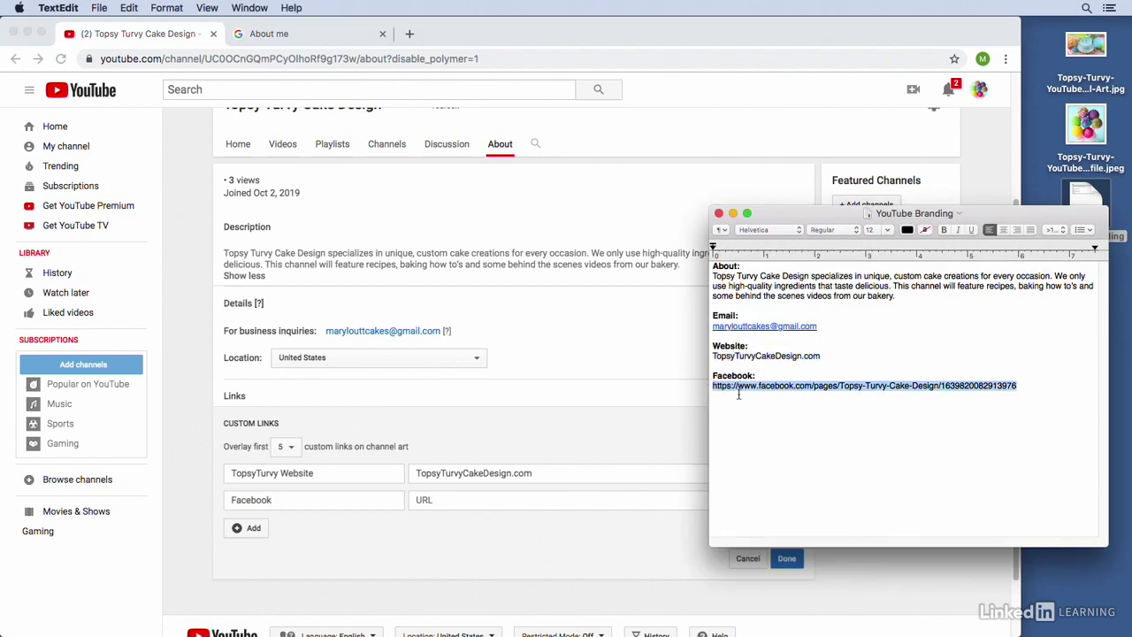
right_click(739, 393)
left_click(766, 479)
left_click(509, 503)
right_click(497, 502)
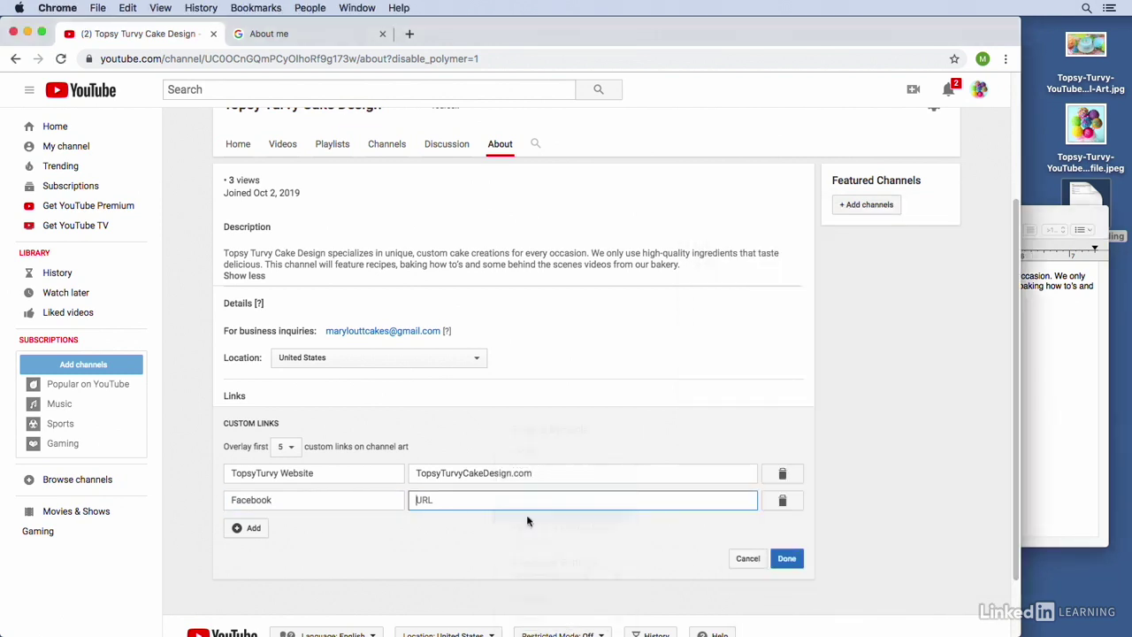
left_click(527, 514)
left_click(787, 558)
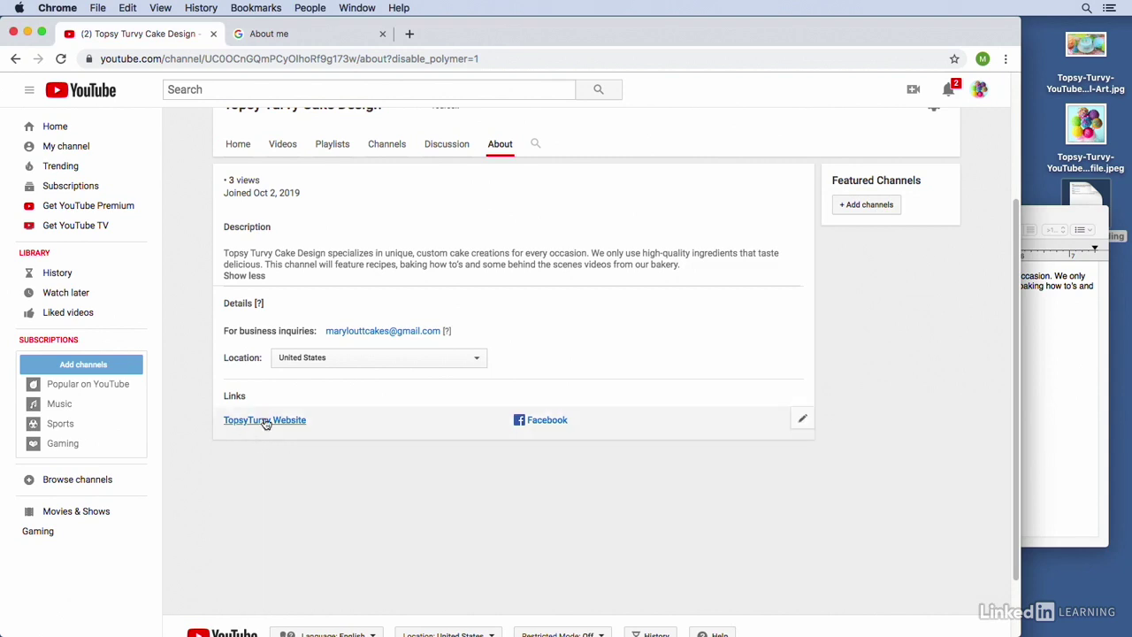
scroll(908, 390, "up", 2)
scroll(908, 390, "up", 2)
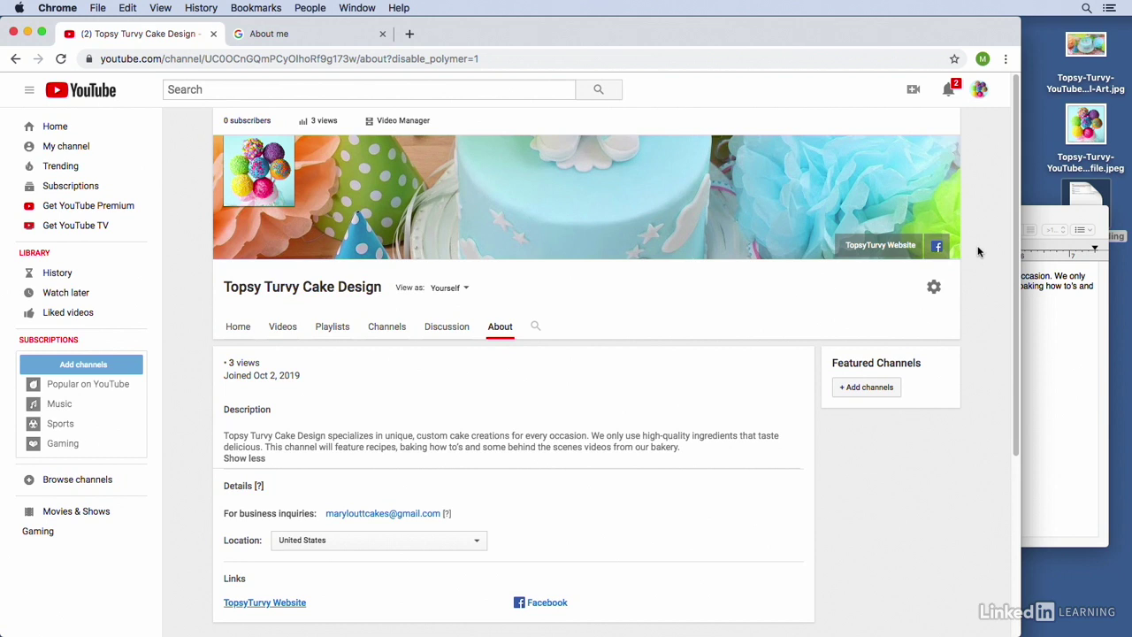
Switch the Topsy Turvy Cake Design channel page from About to its Home section.
left_click(238, 328)
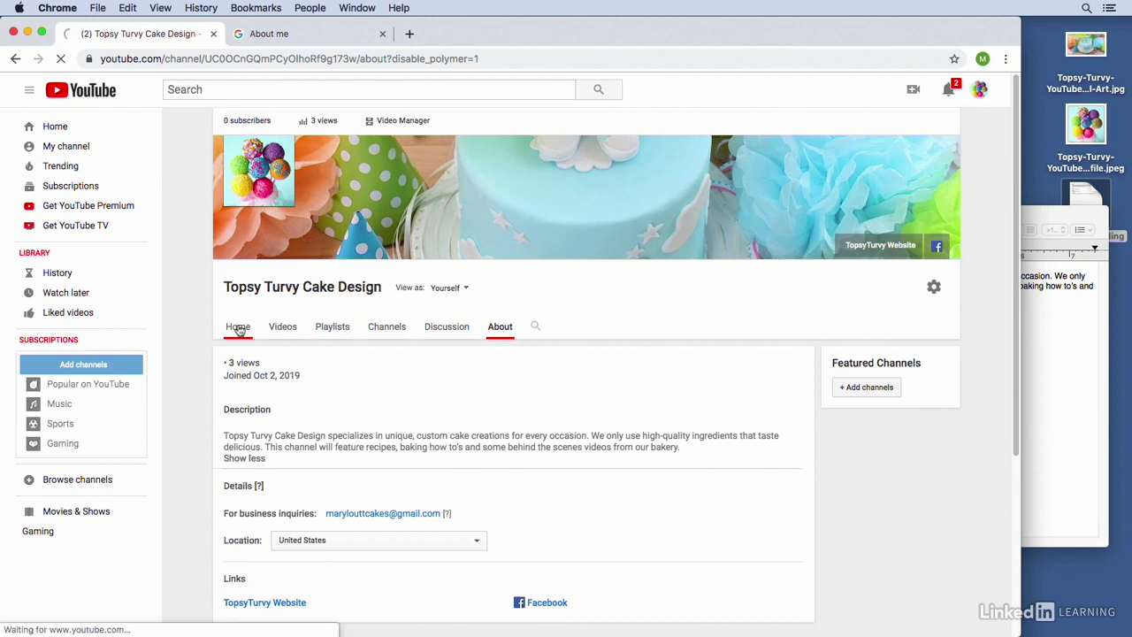